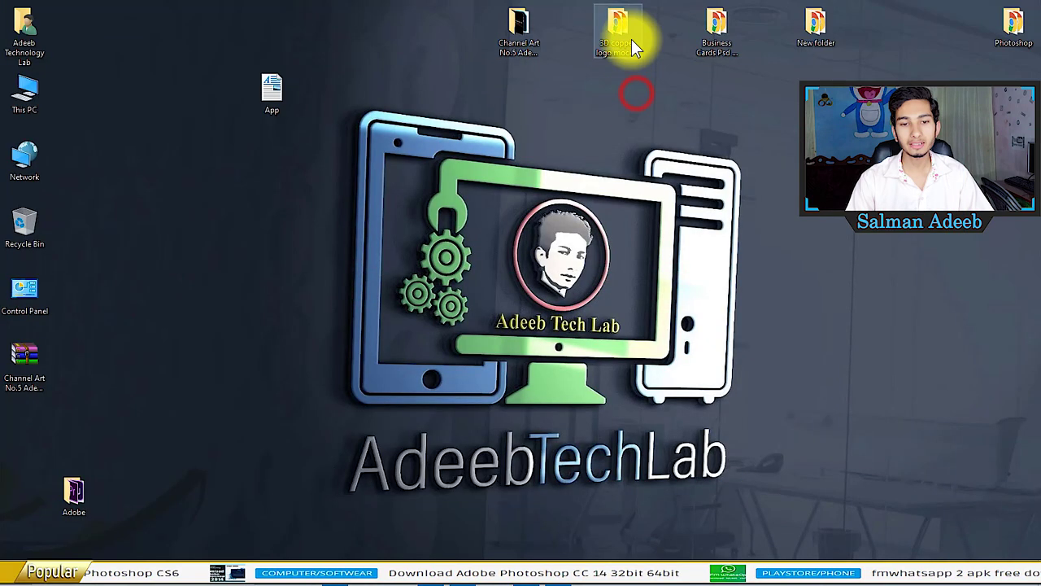
Step: Open the desktop's 3D copper logo mockup folder, maximized with large icons, and launch its PSD
click(619, 22)
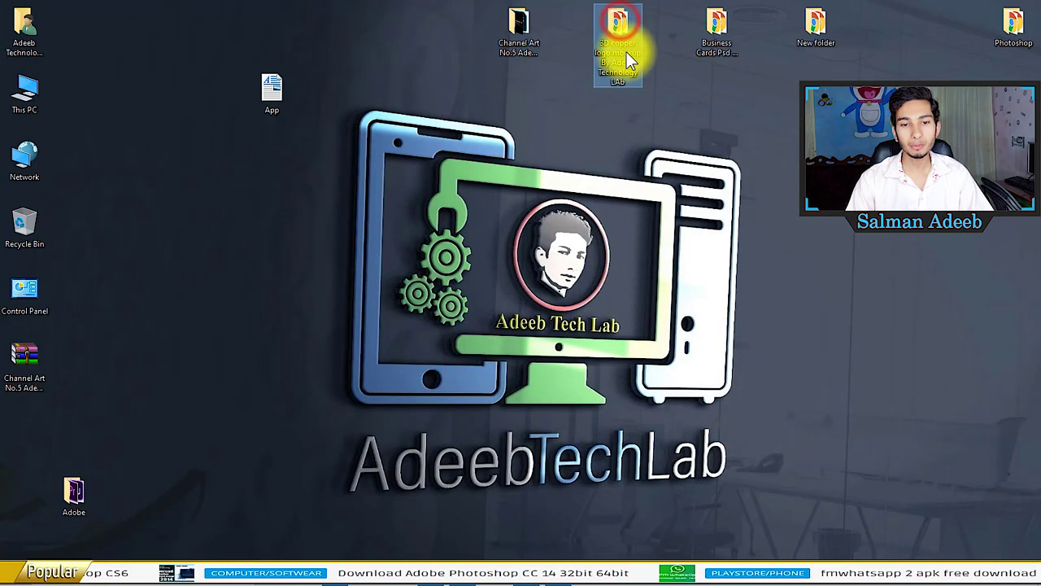
click(620, 23)
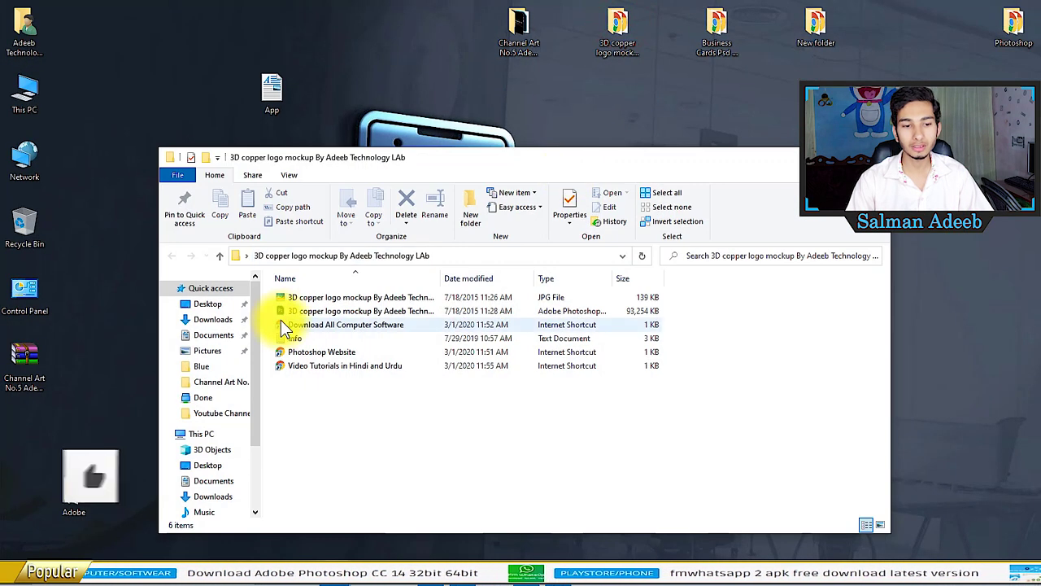
click(307, 312)
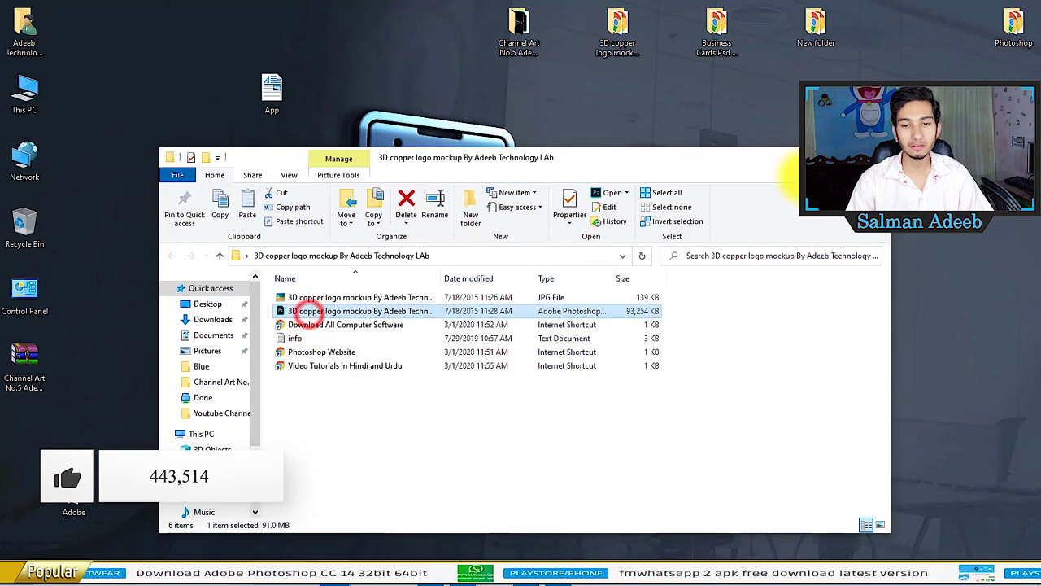
key(super+Up)
key(ctrl+shift+4)
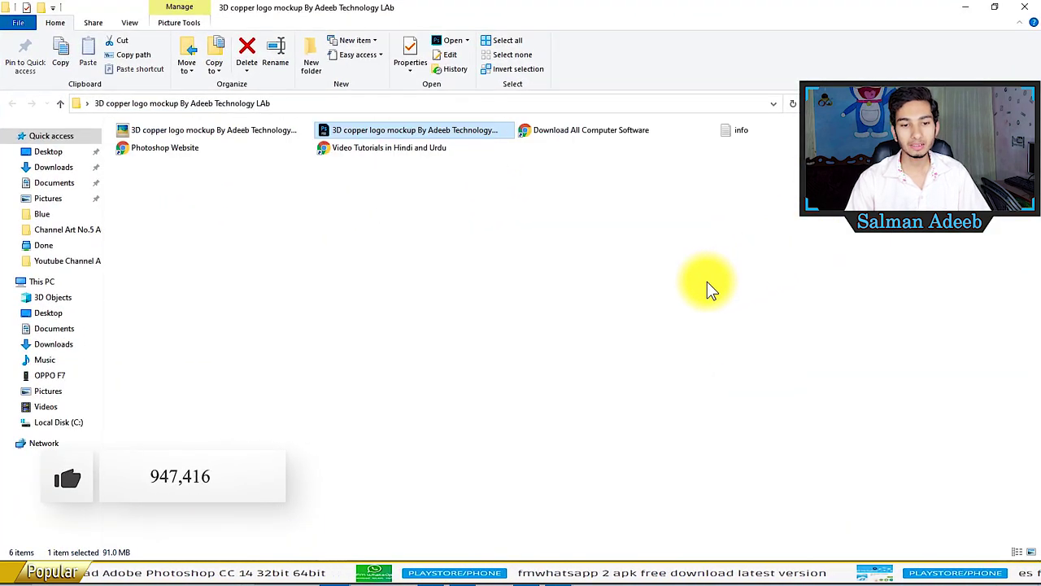
scroll(707, 281, up, 2)
scroll(707, 282, up, 2)
scroll(558, 277, up, 1)
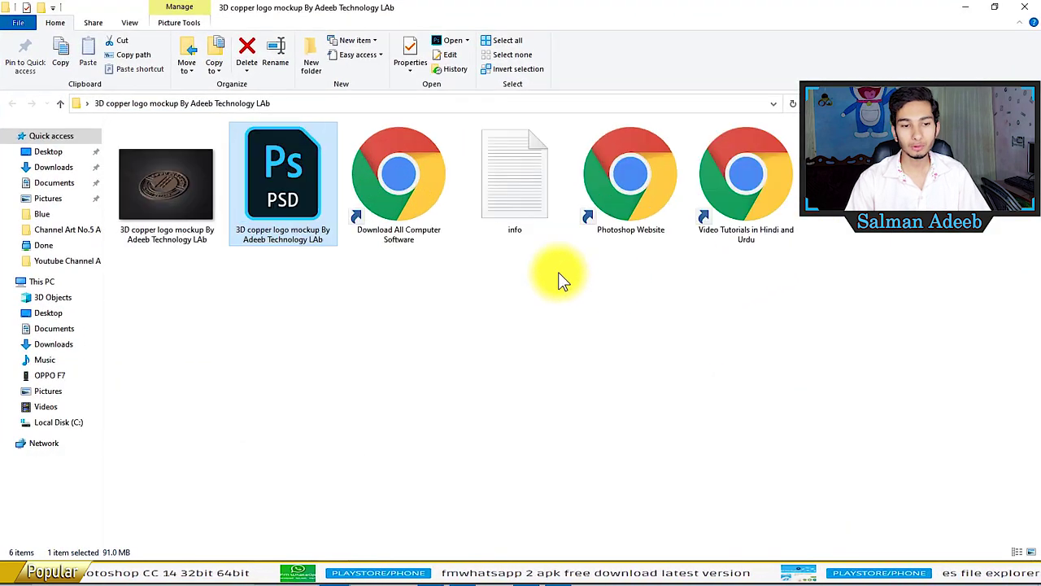
double_click(318, 189)
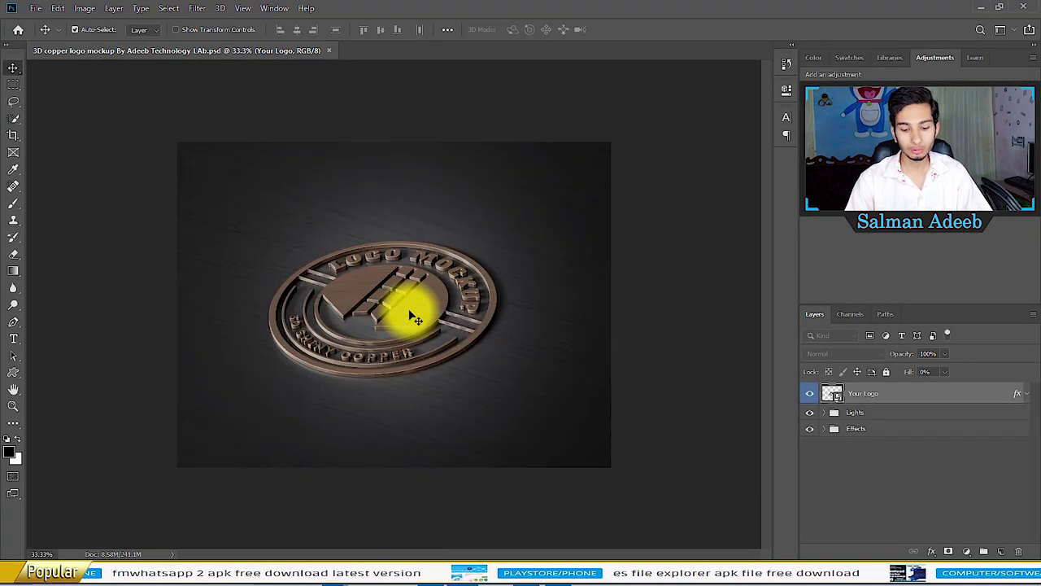
Step: Zoom into the copper logo mockup canvas
scroll(414, 317, up, 2)
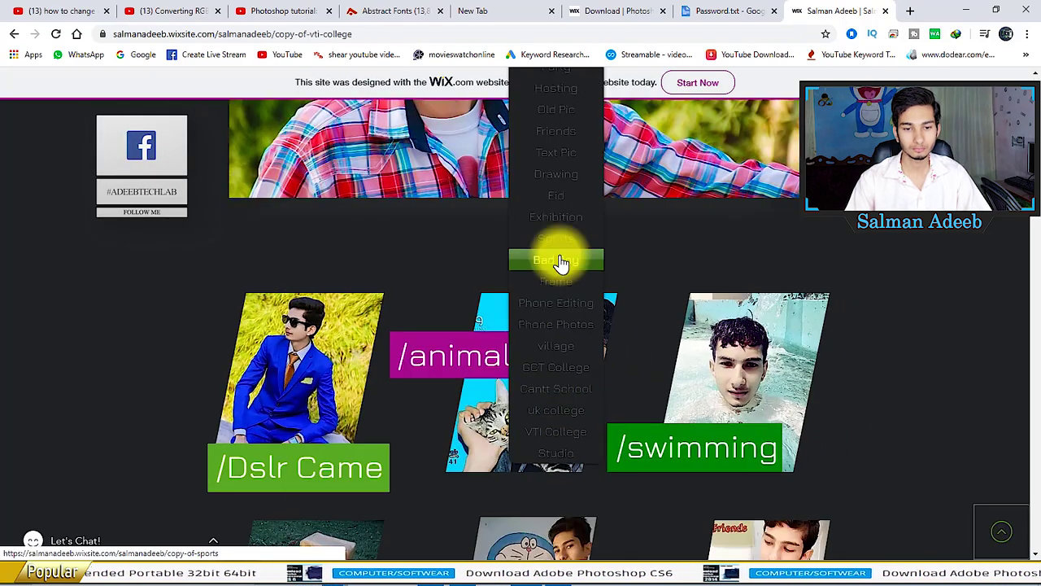
Step: Visit another Wix site page and check the downloaded ATLab (1).png logo in Downloads
click(549, 453)
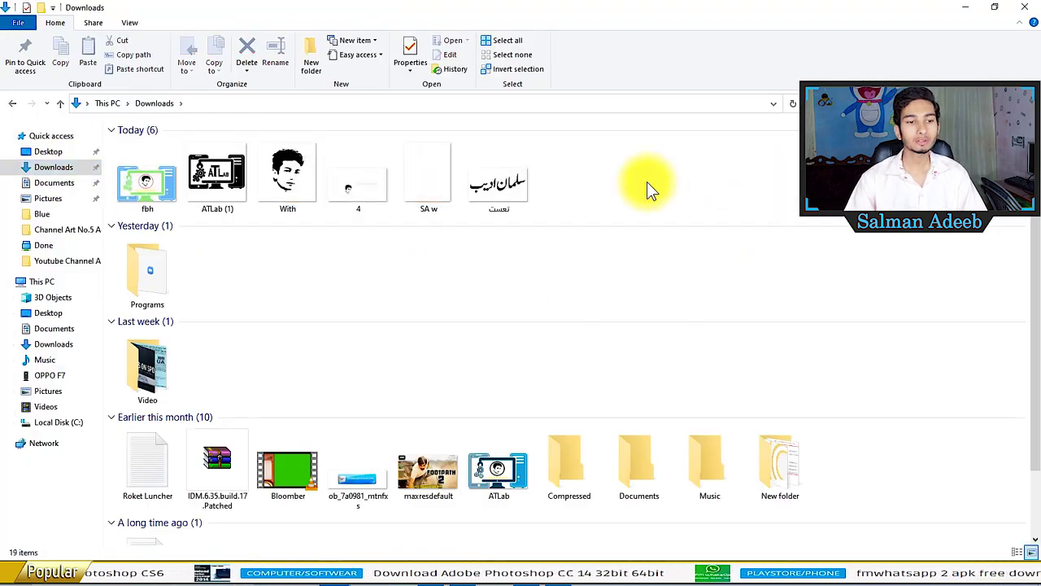
scroll(647, 182, up, 2)
scroll(647, 182, up, 2)
scroll(627, 190, up, 1)
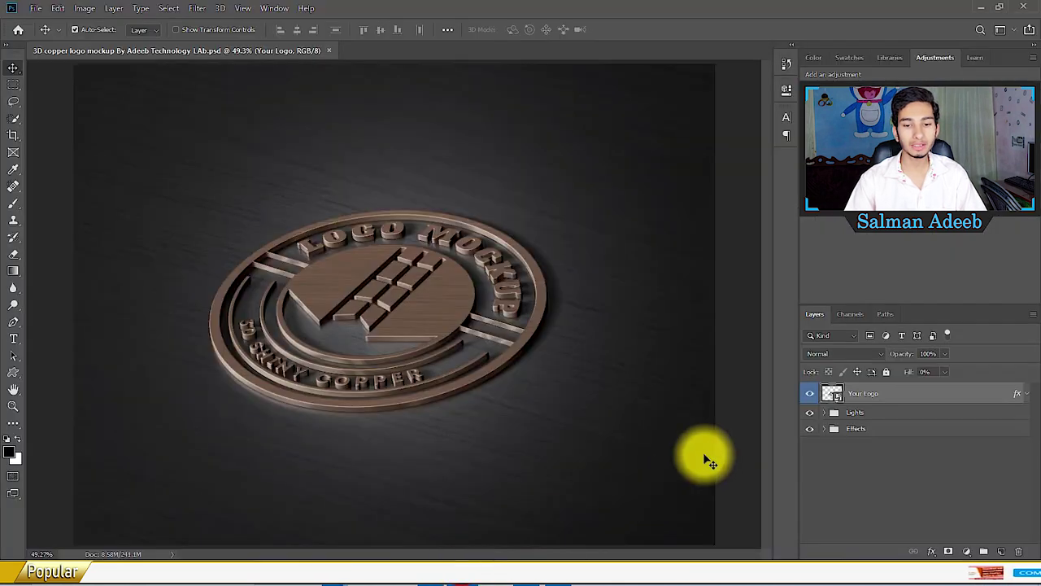
Step: Open the Your Logo smart object as Your Logo1.psb
click(877, 398)
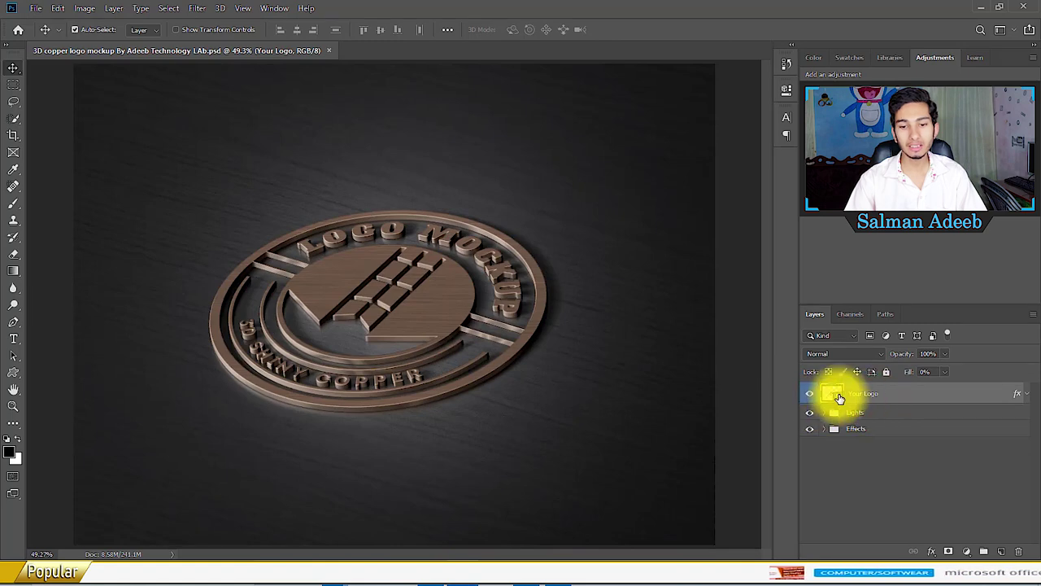
double_click(834, 397)
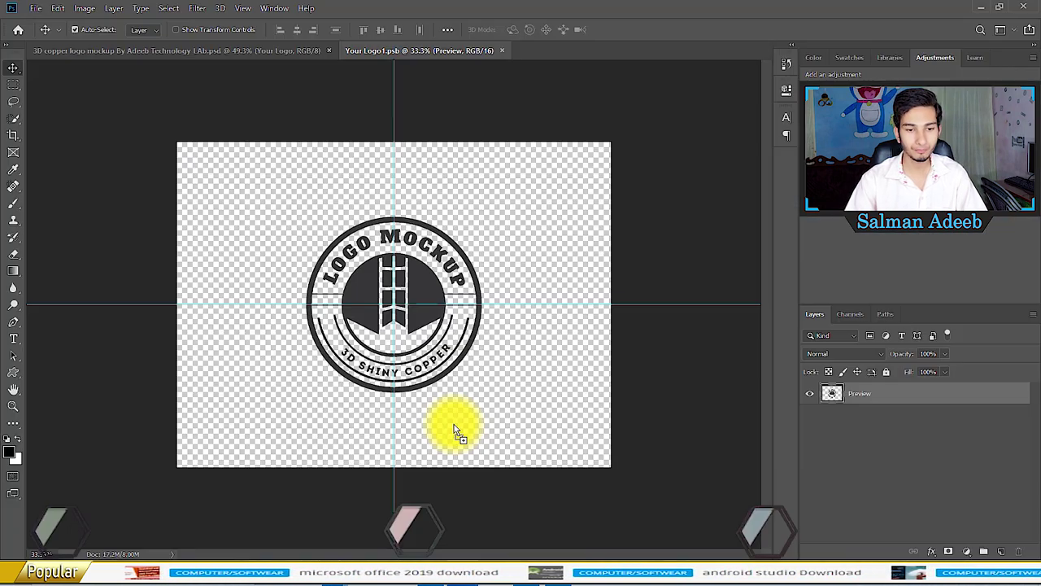
Step: Place the downloaded logo images into Your Logo1.psb, commit each, and save to update the mockup
drag(404, 539, 453, 426)
drag(397, 382, 396, 394)
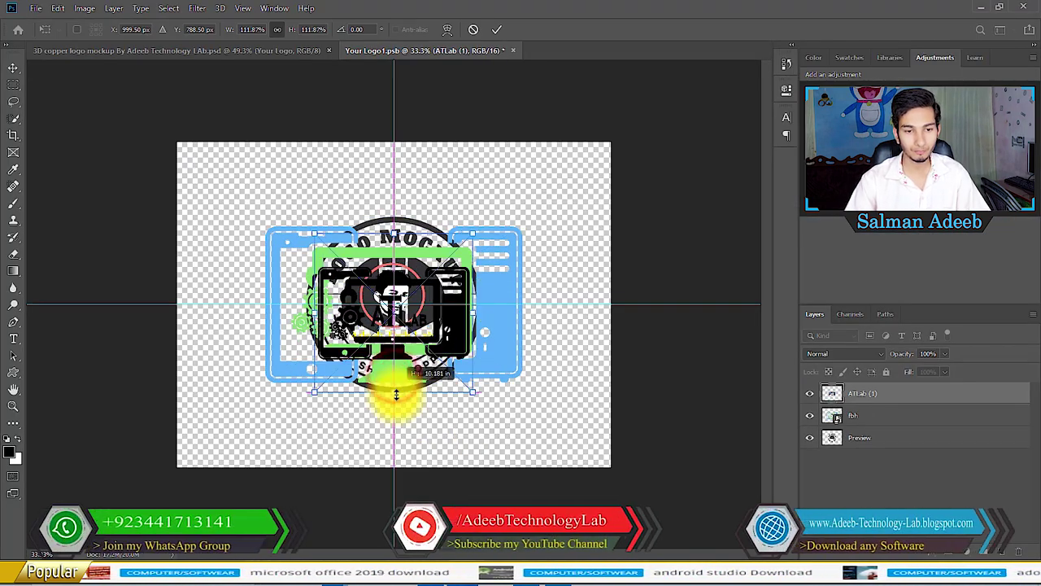
key(Return)
key(Return)
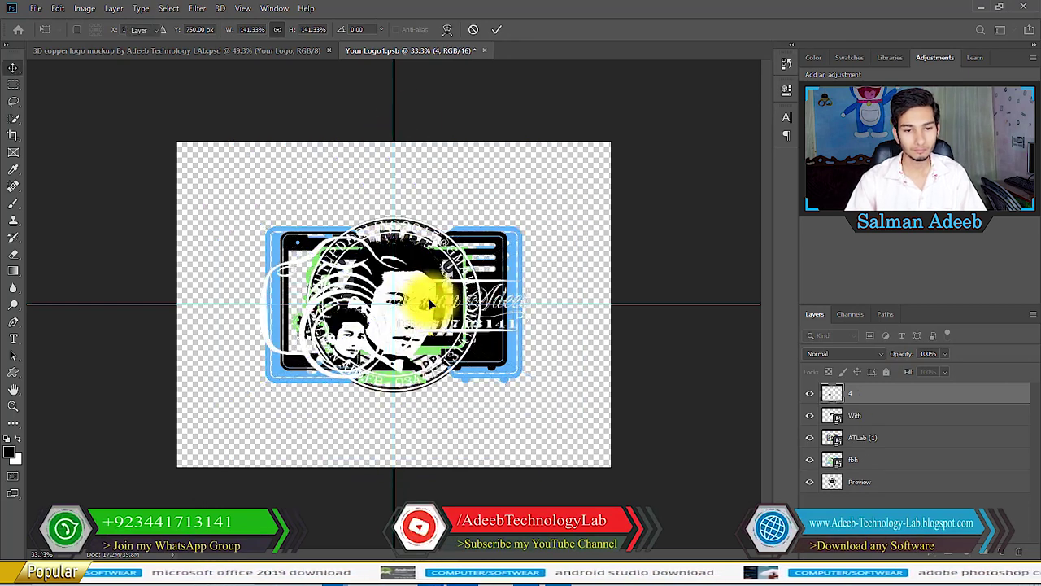
key(Return)
key(Return)
key(Return)
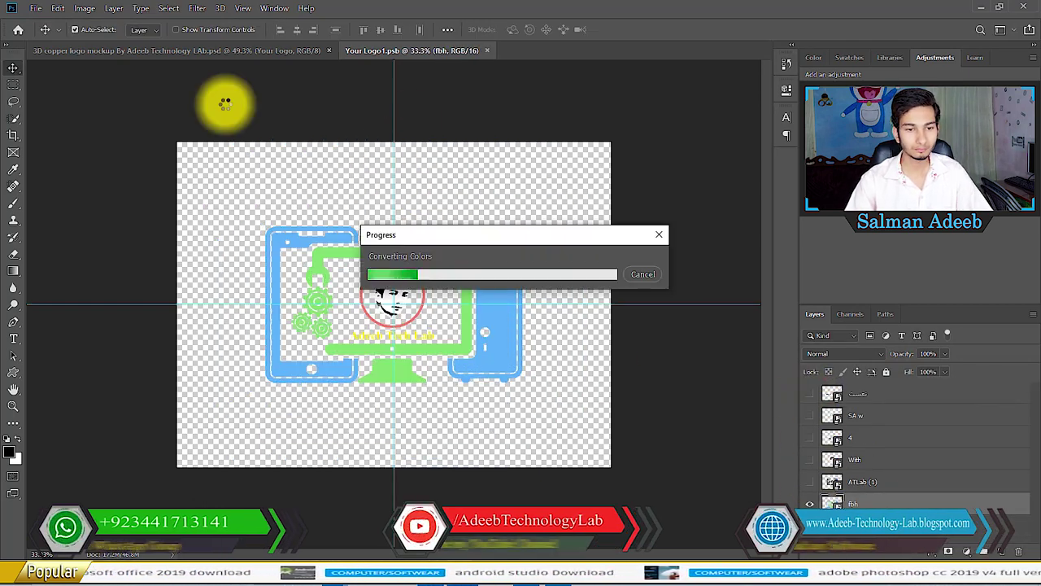
key(ctrl+Tab)
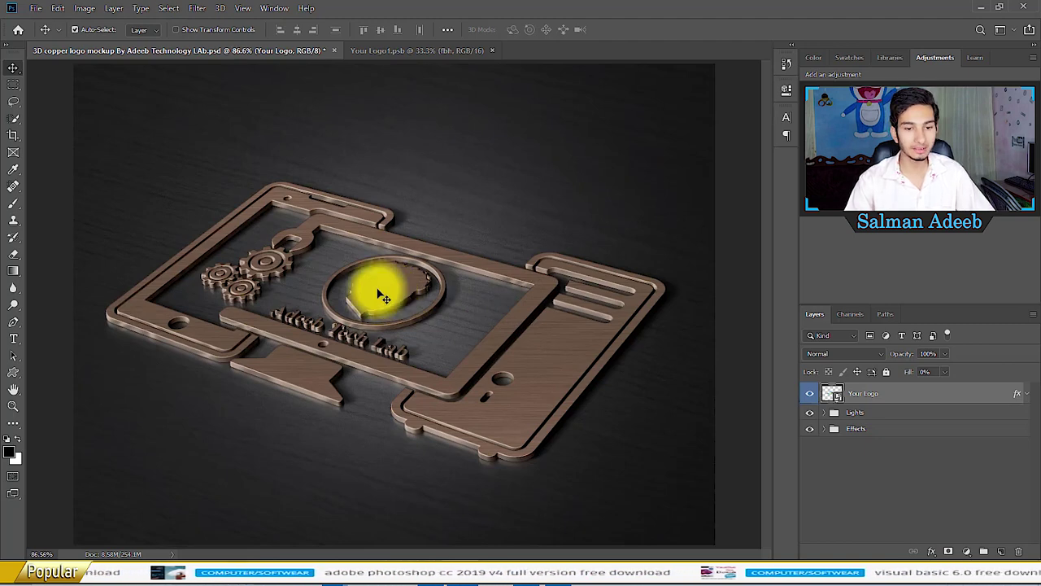
Step: Zoom in and out on the copper emblem, then return to Your Logo1.psb
scroll(383, 296, up, 2)
scroll(372, 290, up, 2)
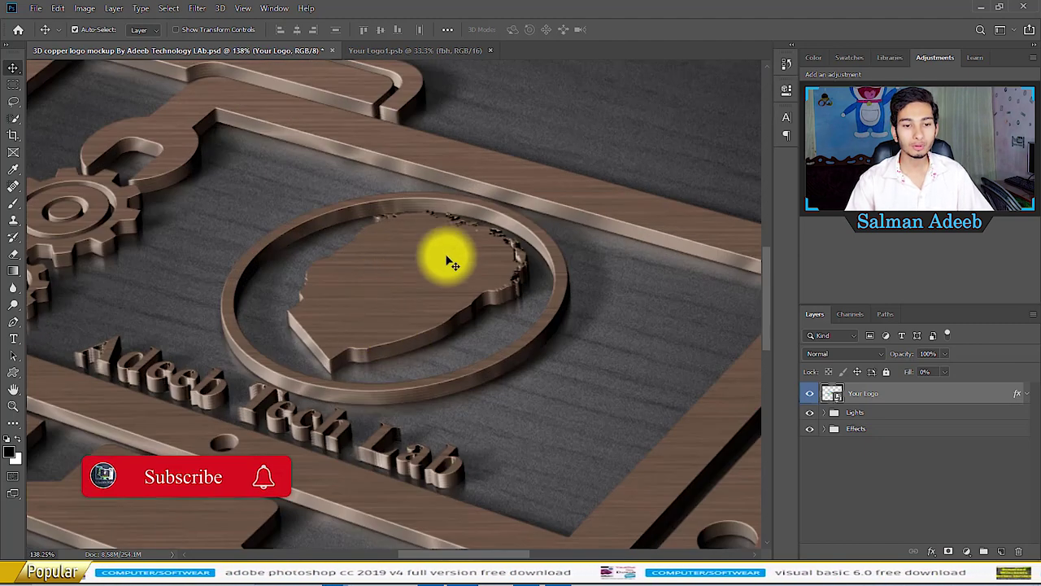
scroll(400, 295, down, 2)
scroll(404, 299, down, 2)
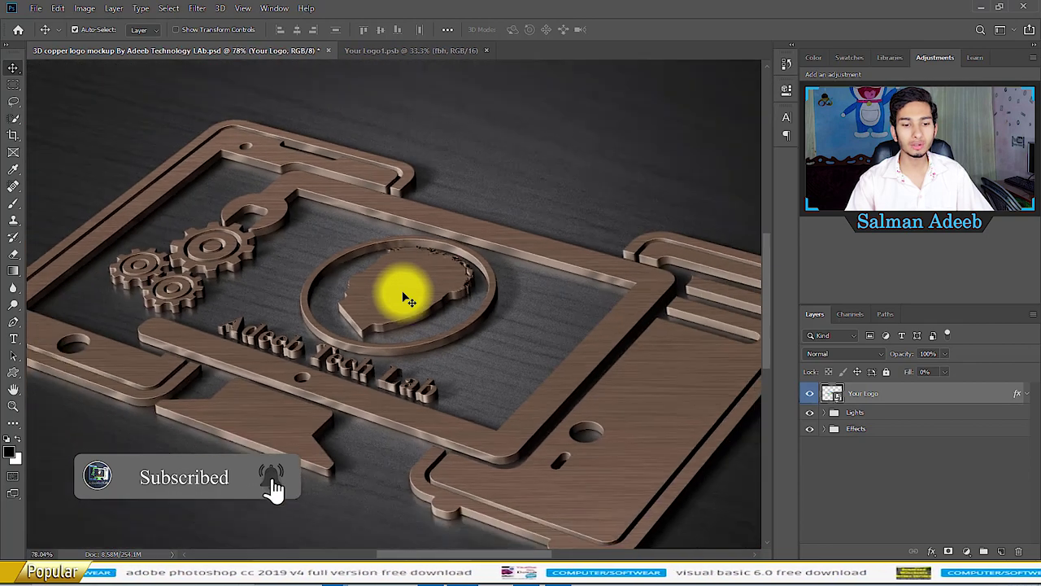
scroll(407, 297, down, 1)
scroll(406, 297, down, 1)
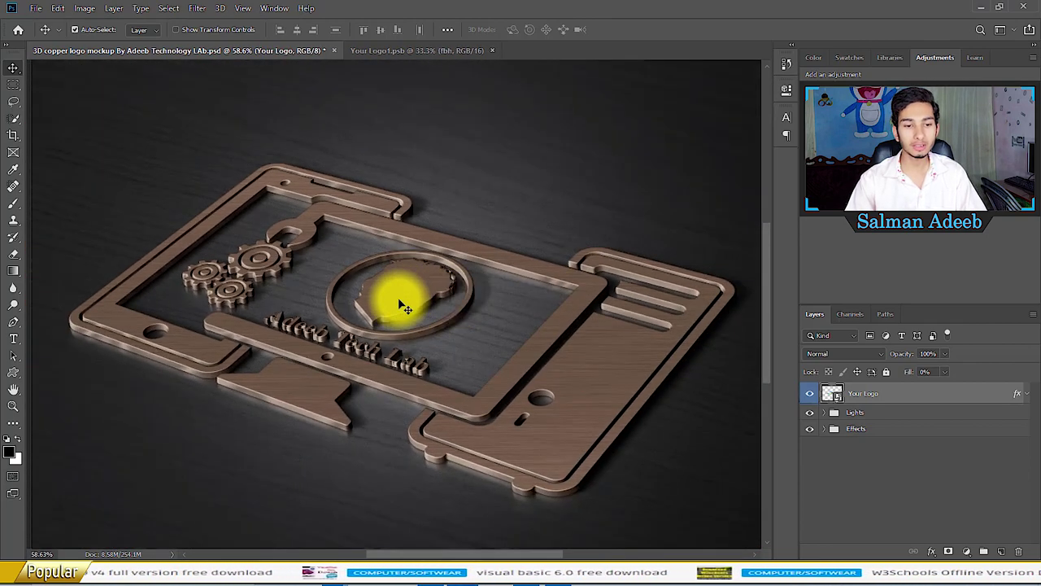
scroll(409, 299, up, 3)
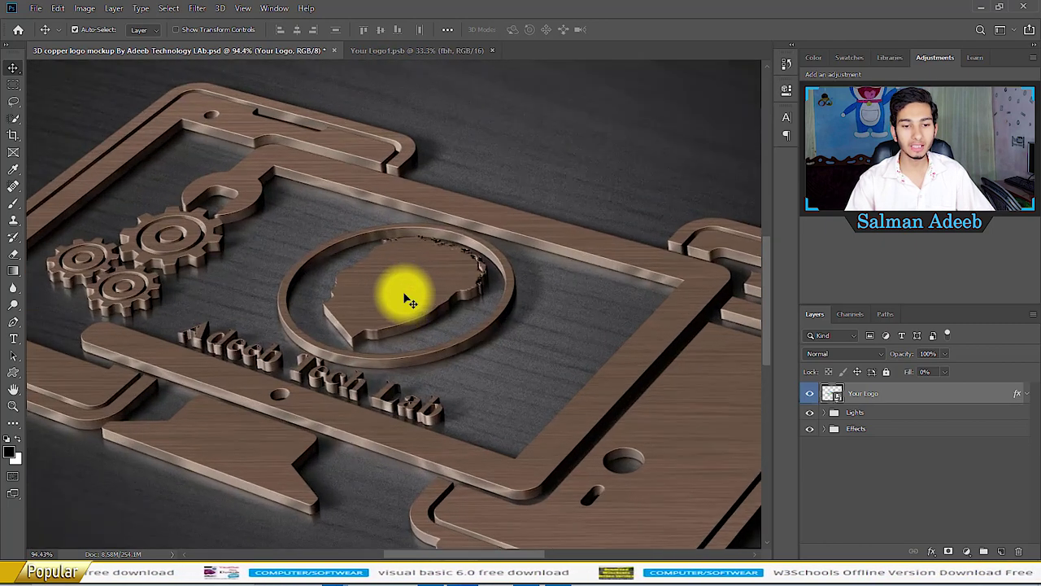
scroll(410, 300, down, 2)
click(418, 51)
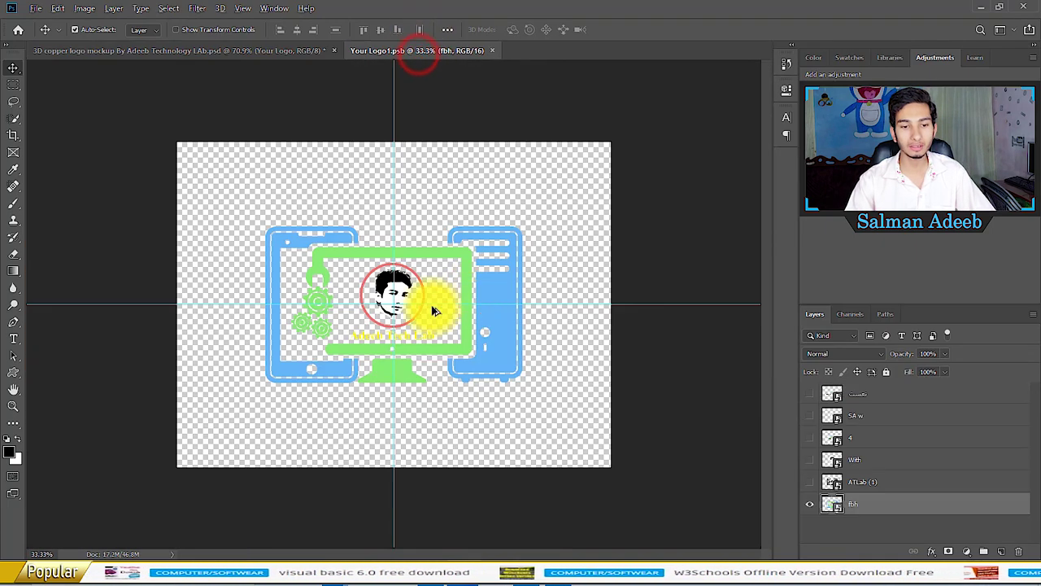
Step: Swap the fbh layer for ATLab (1), save, and view the ATLab logo in copper
scroll(434, 310, up, 2)
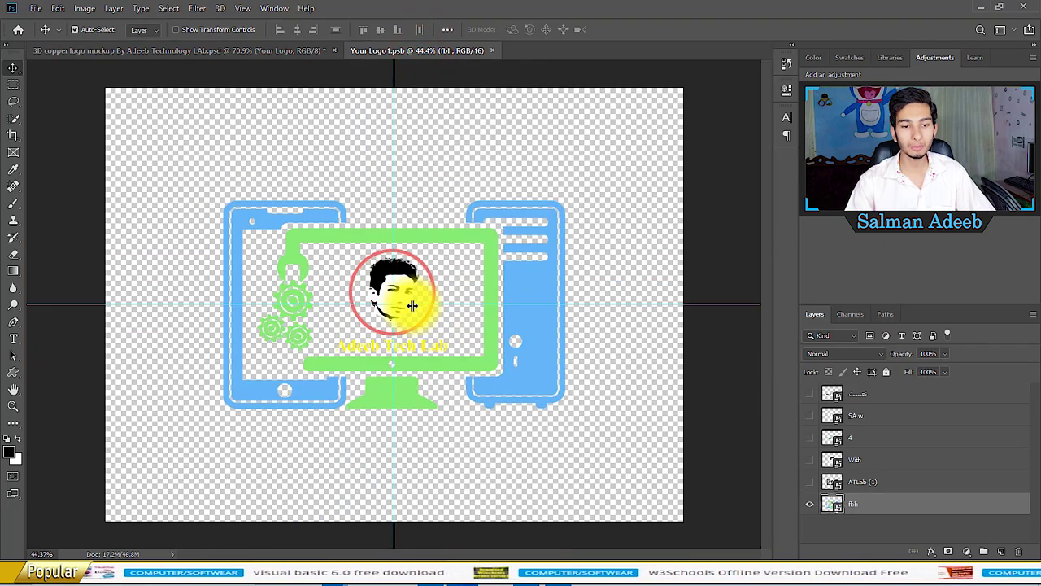
click(266, 57)
click(418, 49)
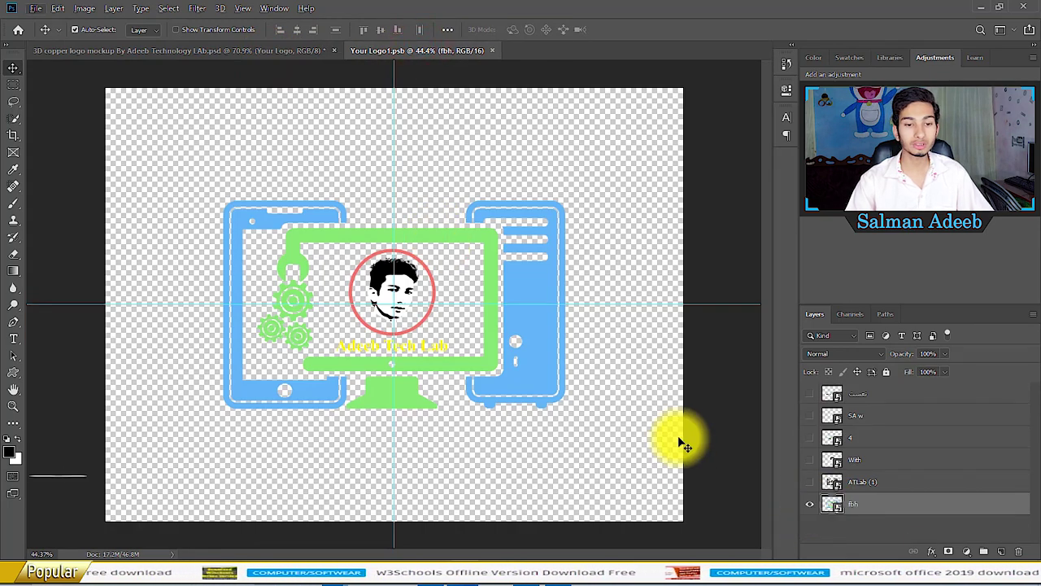
click(810, 503)
click(810, 481)
key(ctrl+s)
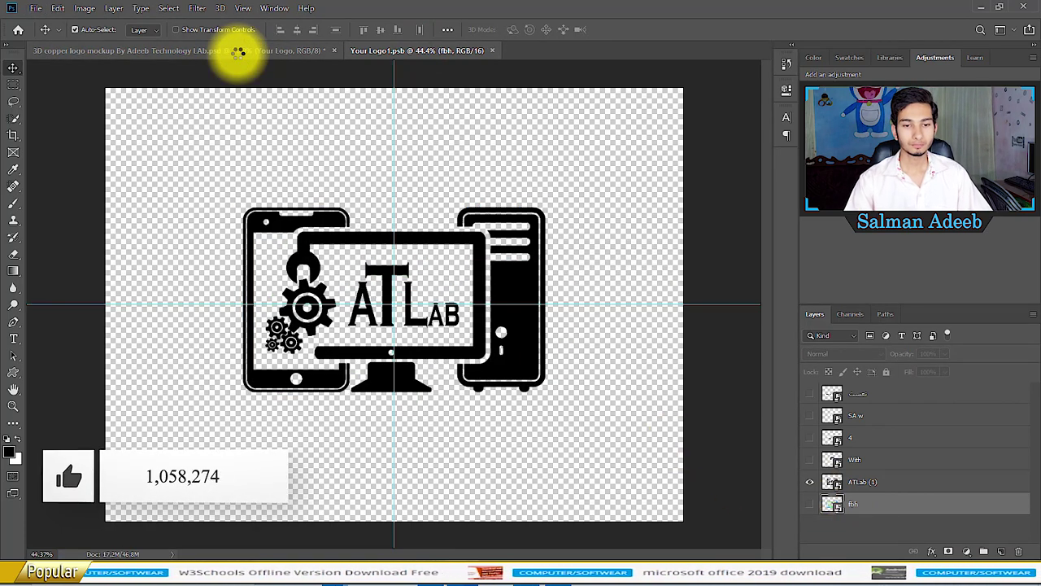
click(237, 50)
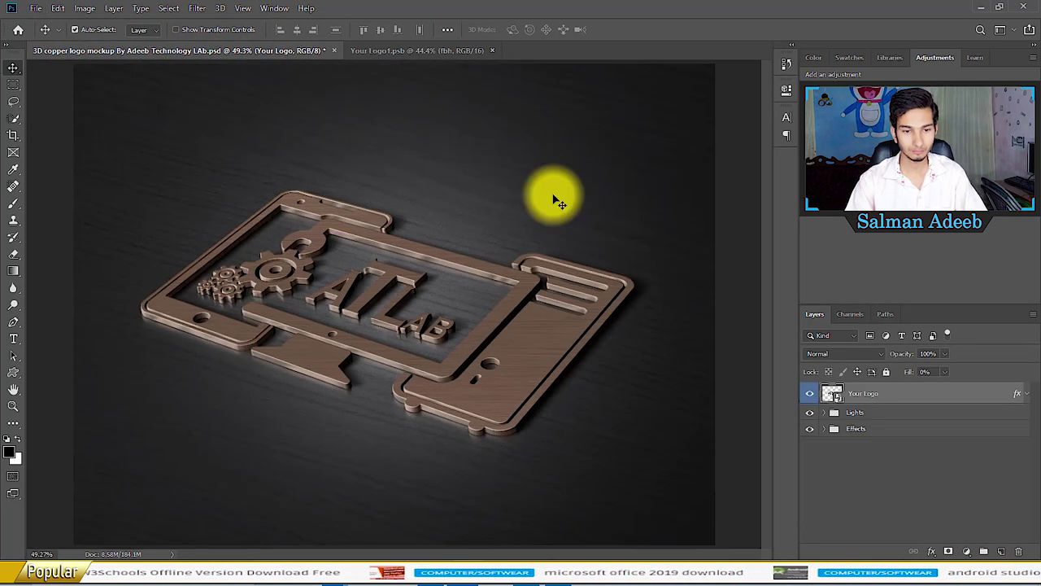
Step: In Your Logo1.psb, hide ATLab (1) and show the With face badge layer
click(440, 51)
click(809, 481)
click(809, 460)
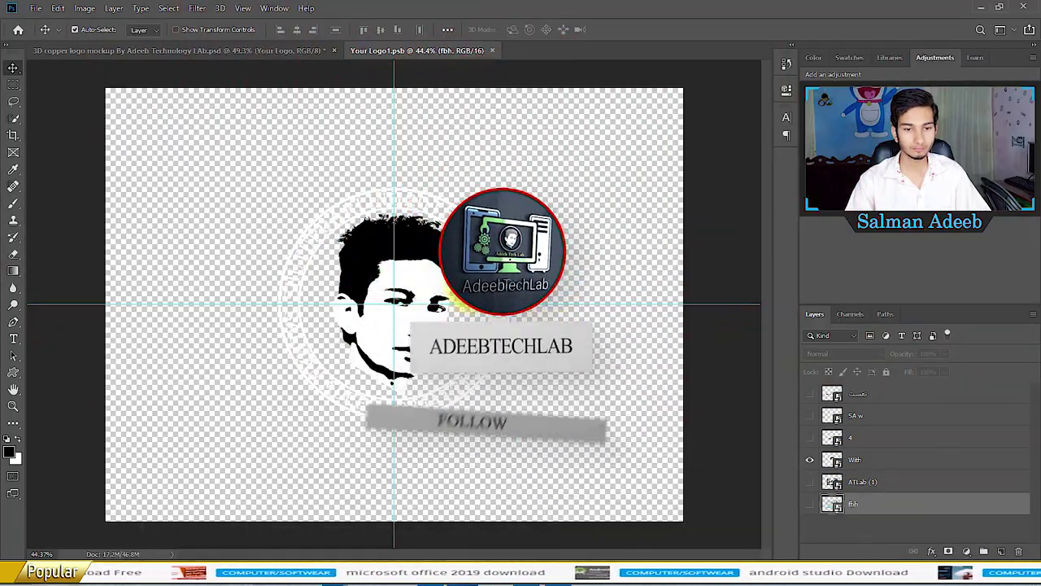
Step: Try the SA w logo in place of With, saving and checking the copper mockup
click(237, 51)
click(398, 49)
click(809, 460)
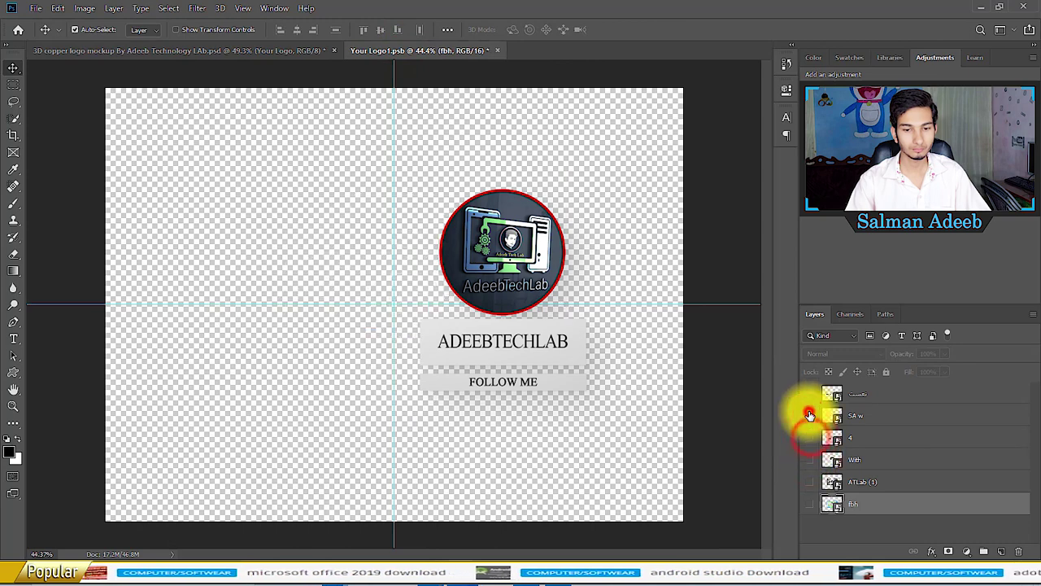
click(809, 415)
key(ctrl+s)
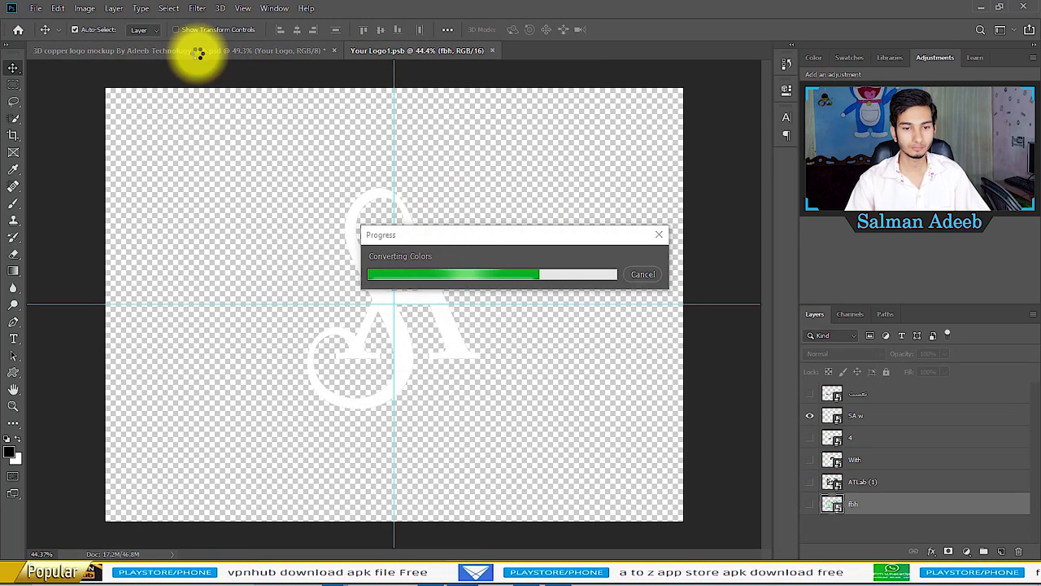
click(199, 50)
Step: Replace SA w with the top Urdu calligraphy layer and save so the mockup shows it
click(382, 51)
click(810, 415)
click(809, 393)
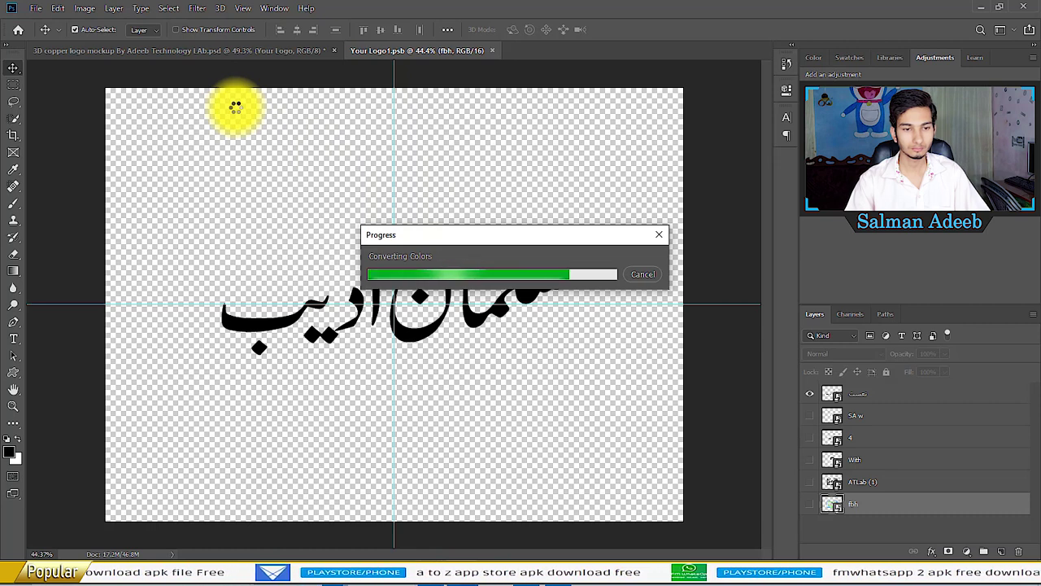
key(ctrl+Tab)
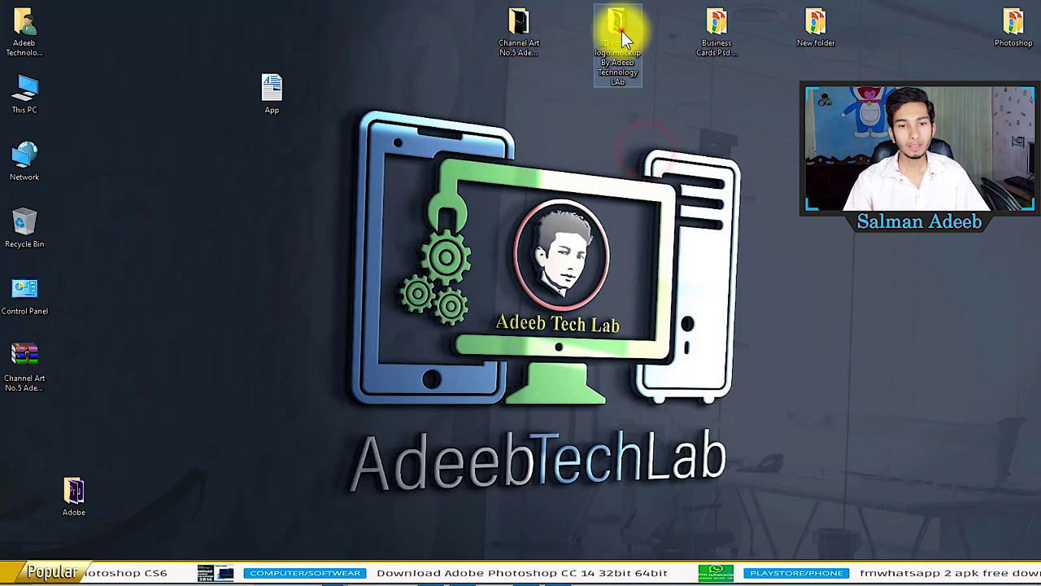
Step: Launch the Photoshop Website shortcut from the 3D copper logo mockup folder
double_click(620, 31)
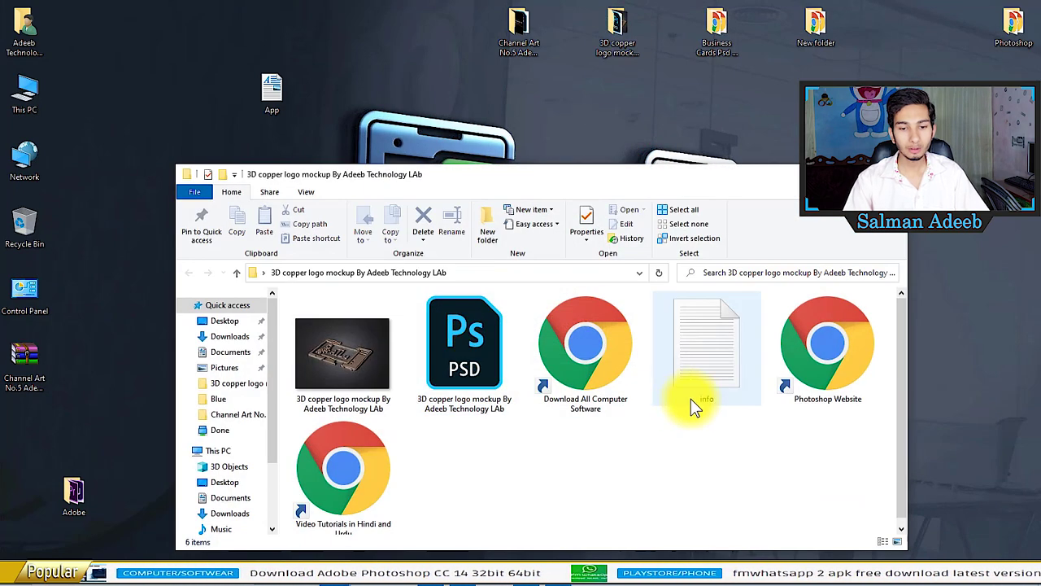
click(825, 366)
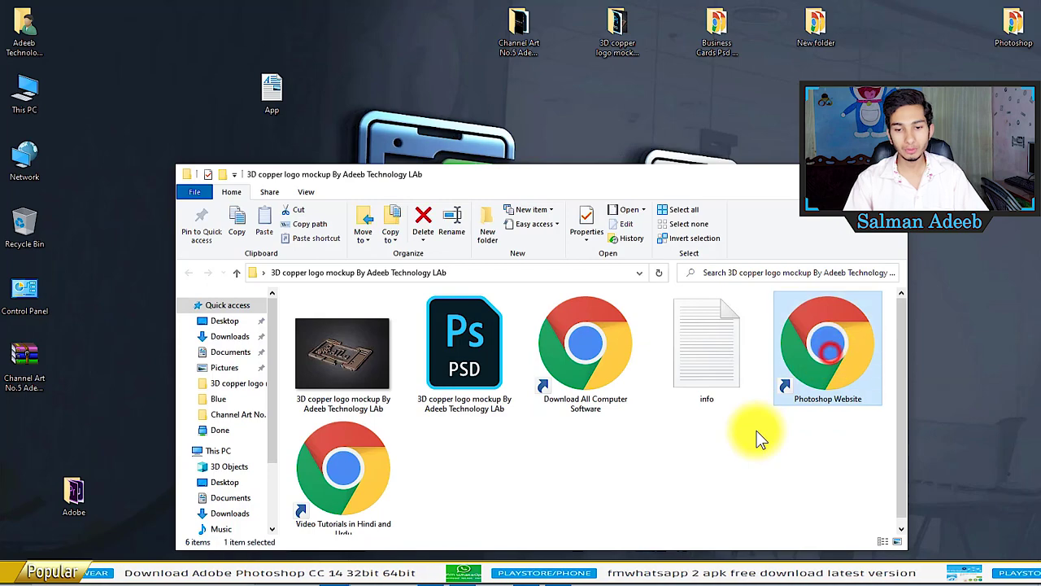
double_click(818, 344)
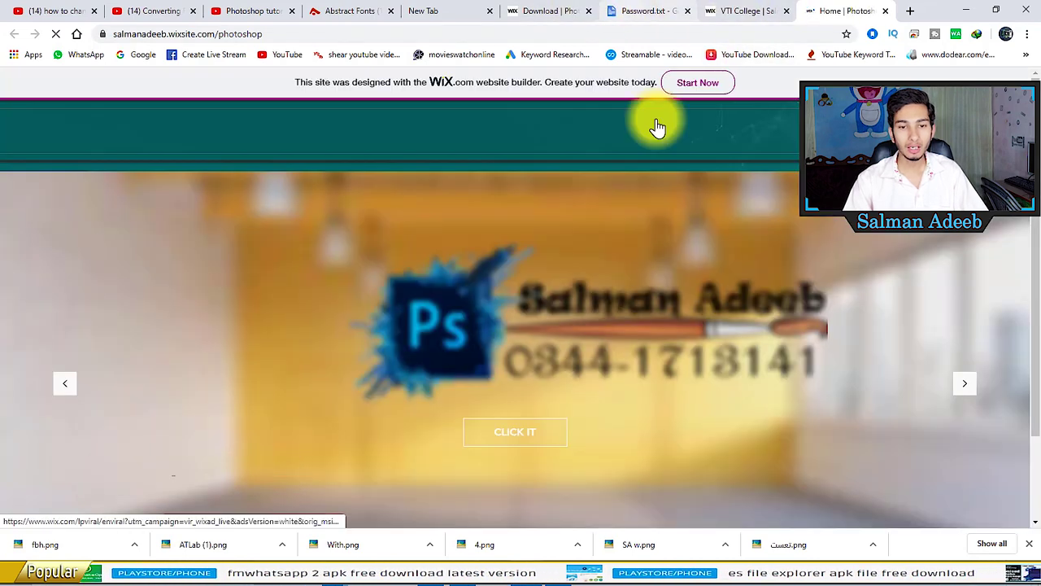
Step: Read the archive password in the Password.txt tab, then minimize Chrome
click(653, 9)
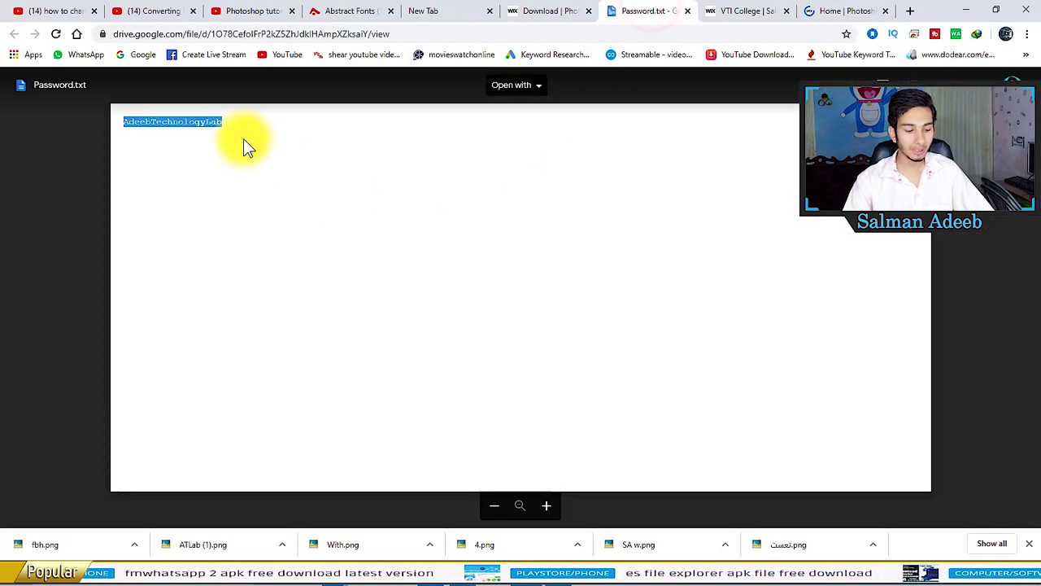
click(205, 125)
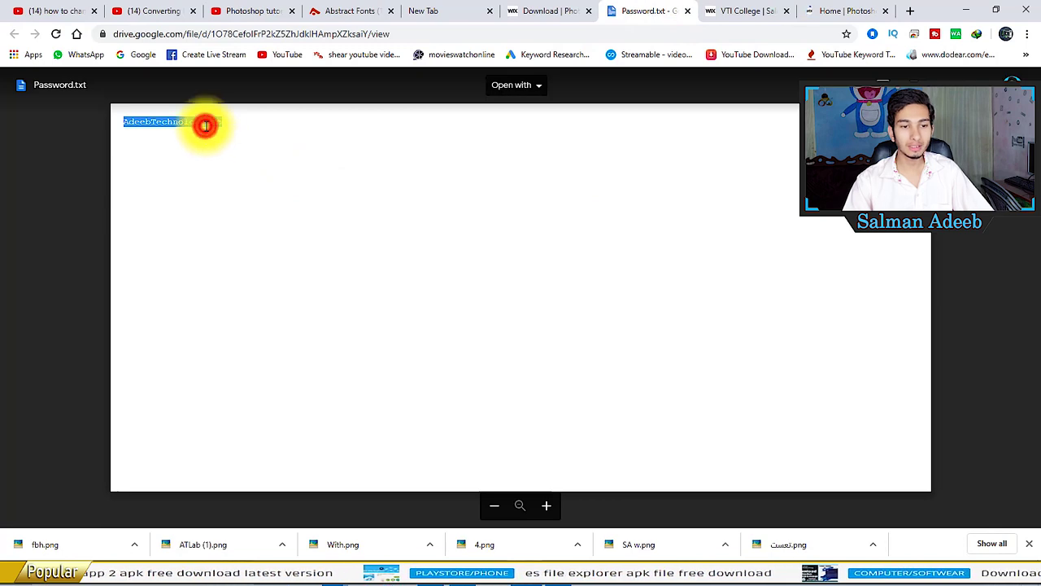
click(962, 10)
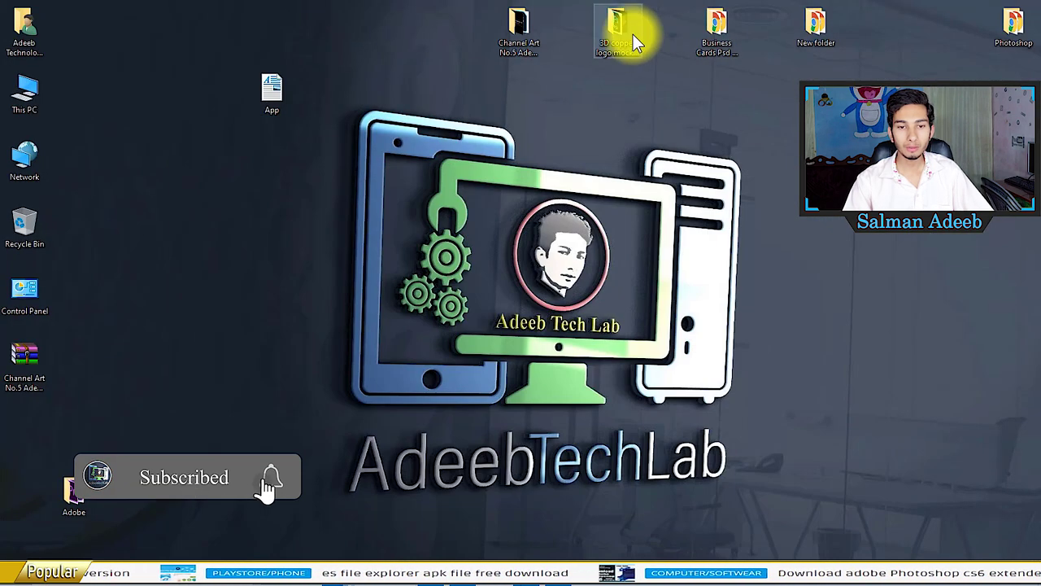
Step: Archive the mockup folder as a password-protected ZIP, '3D copper logo mockup By Adeeb Technology LAb.zip'
right_click(638, 31)
click(681, 148)
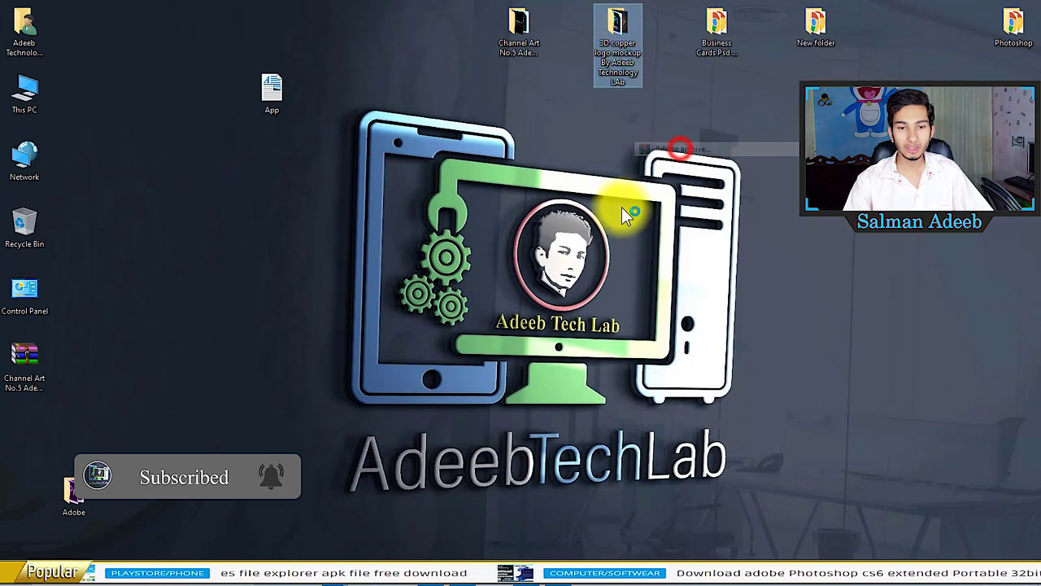
click(474, 270)
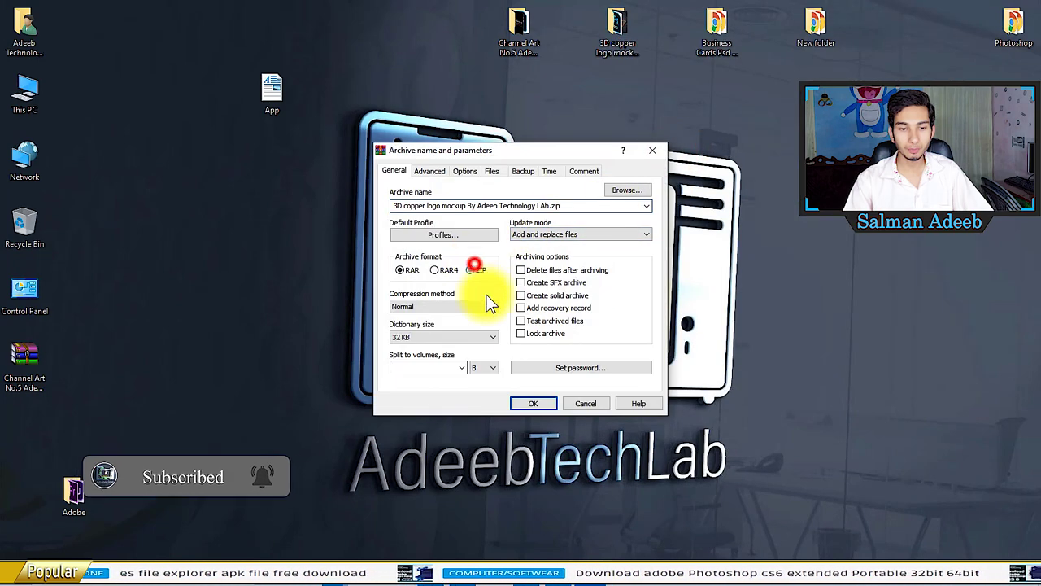
click(560, 367)
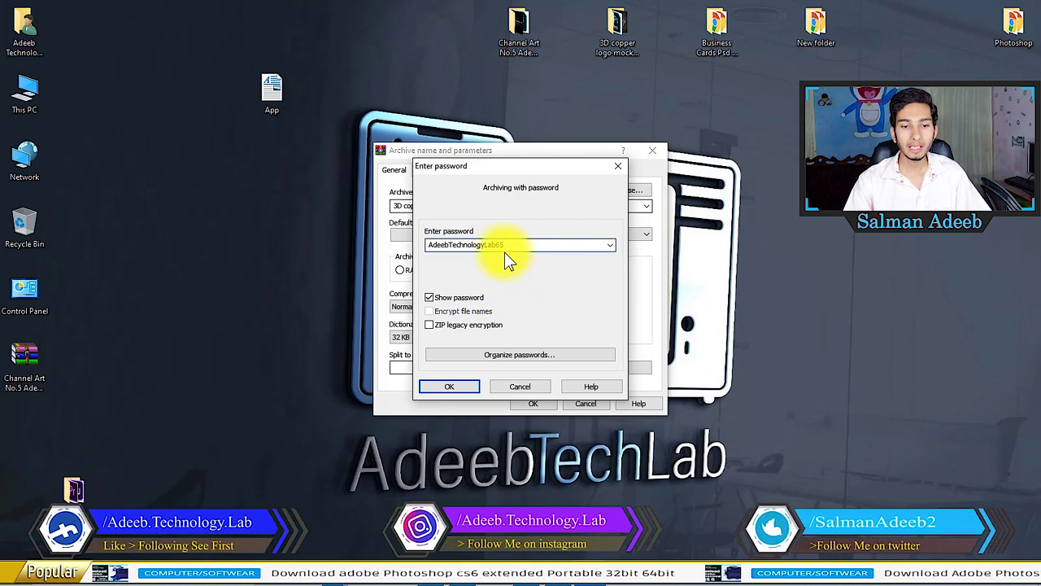
click(462, 385)
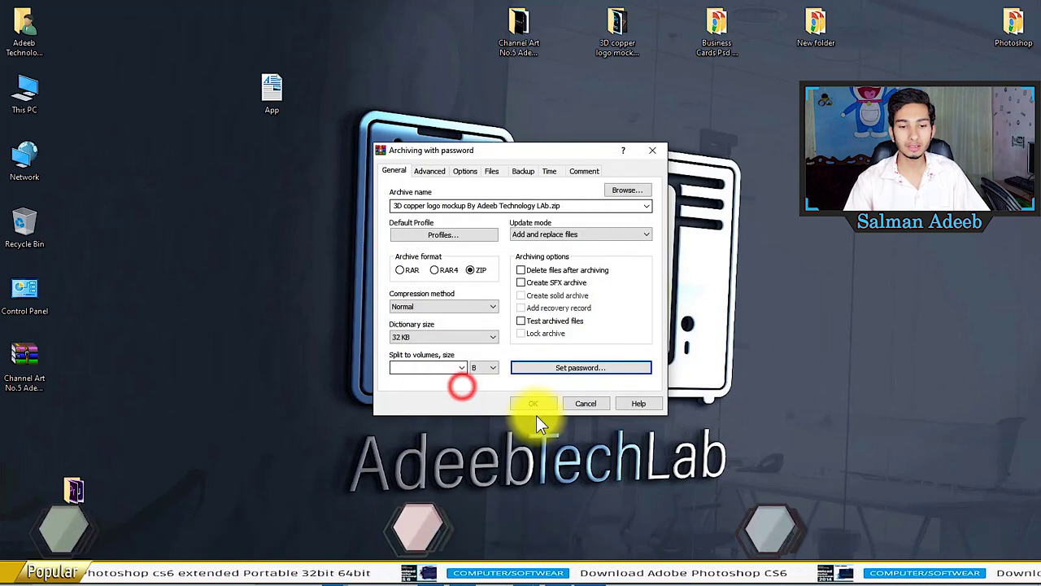
click(529, 402)
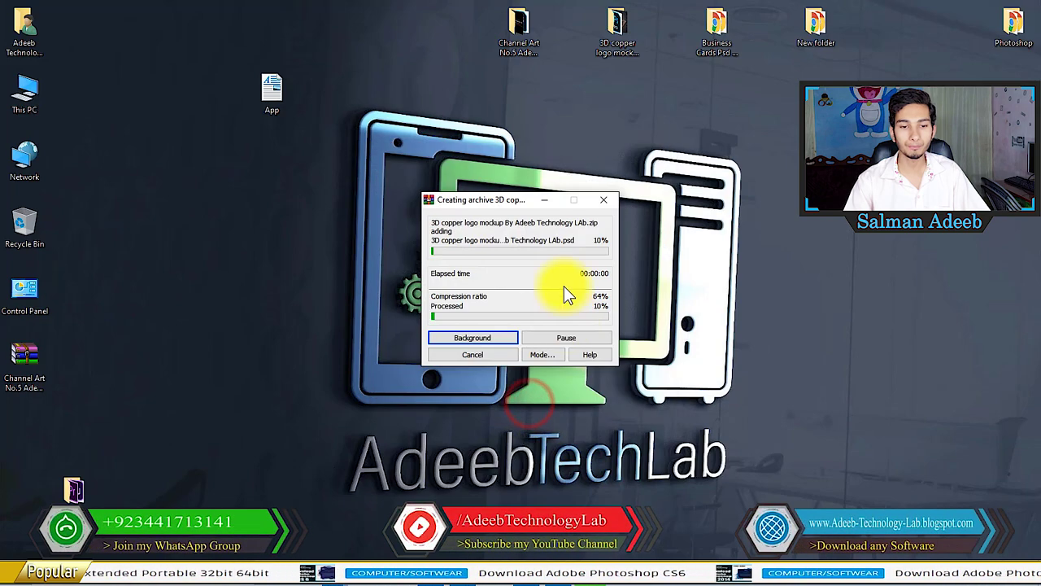
click(152, 365)
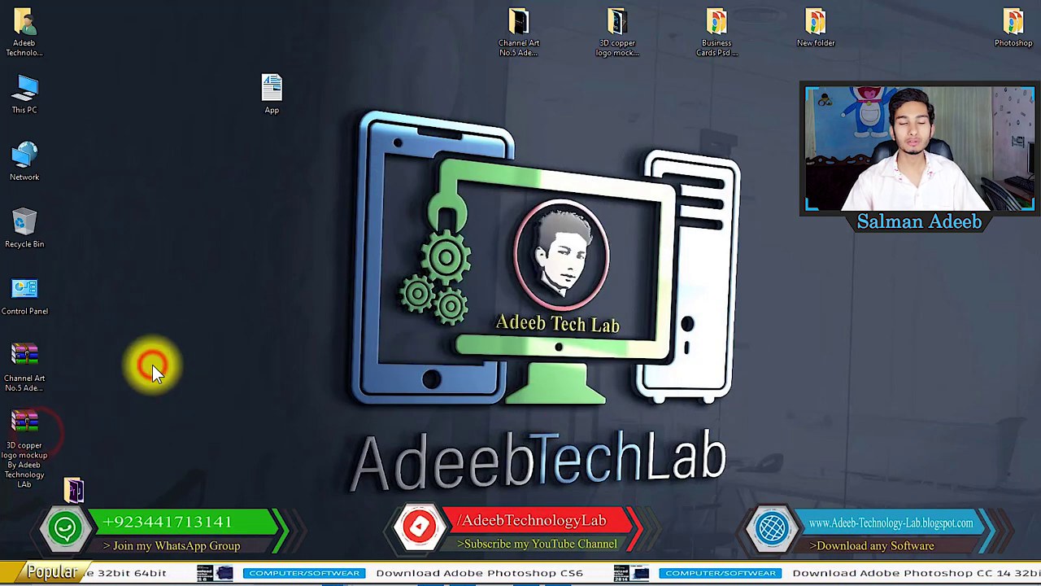